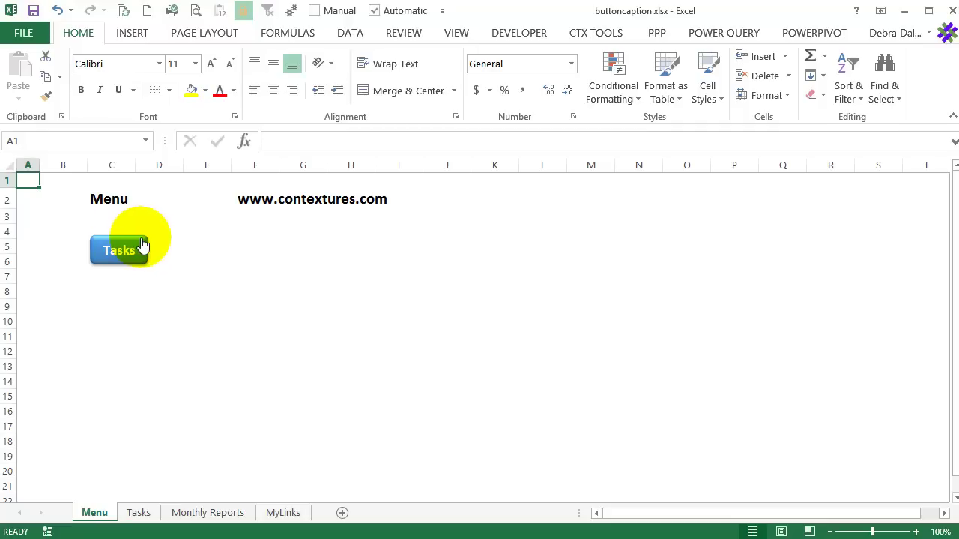
Copy the blue Tasks button on the Menu sheet and place the copy directly below the original, around row 8.
right_click(141, 238)
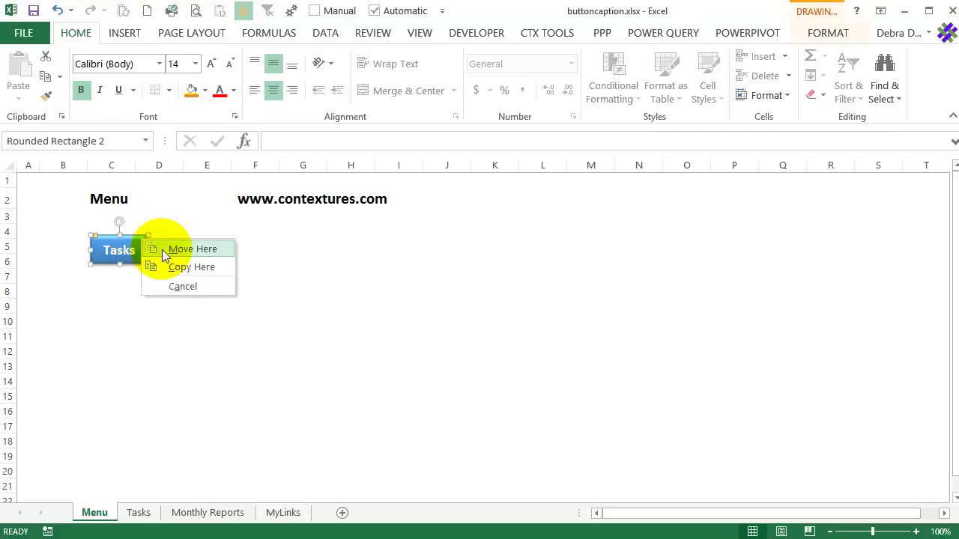
click(183, 267)
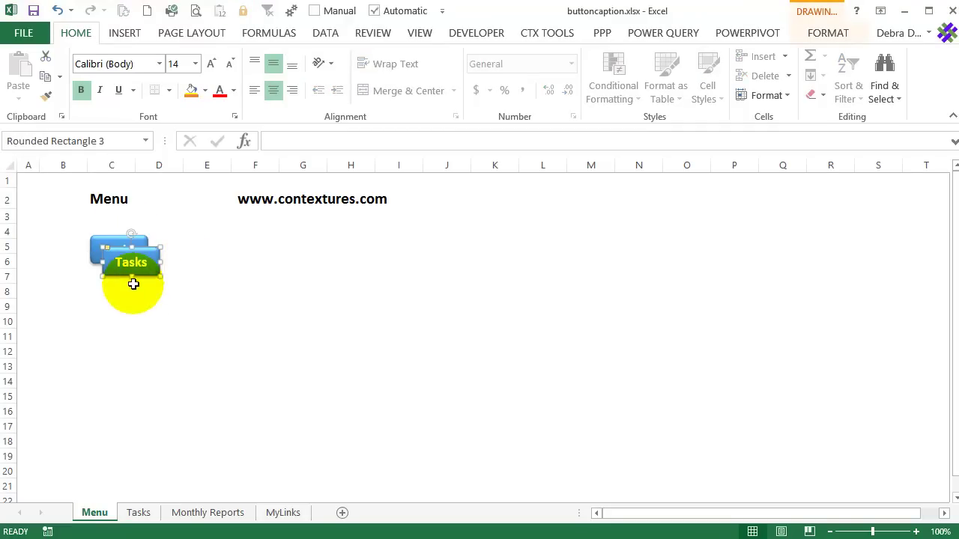
drag(152, 269, 137, 291)
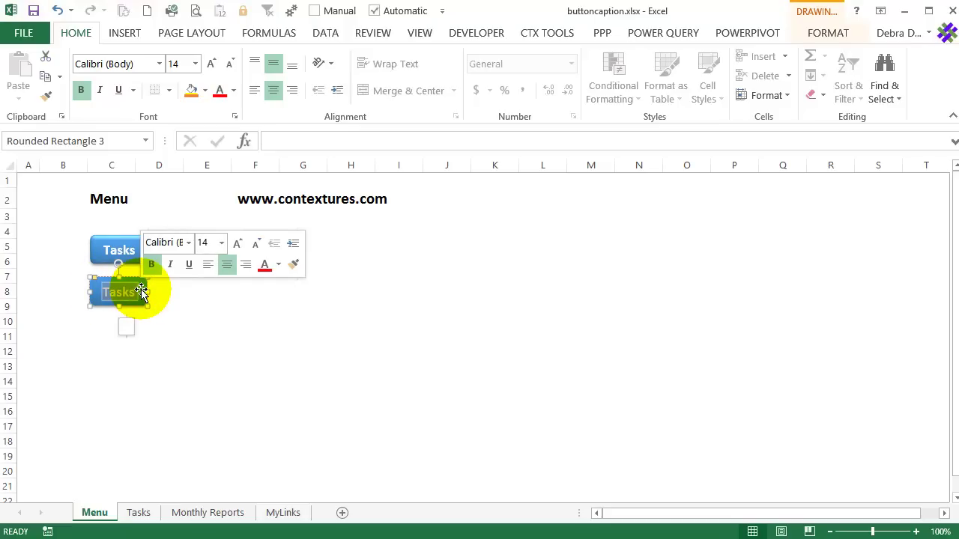
Replace the copied button's text with Monthly Reports and widen the button so the caption fits on one line.
key(ctrl+v)
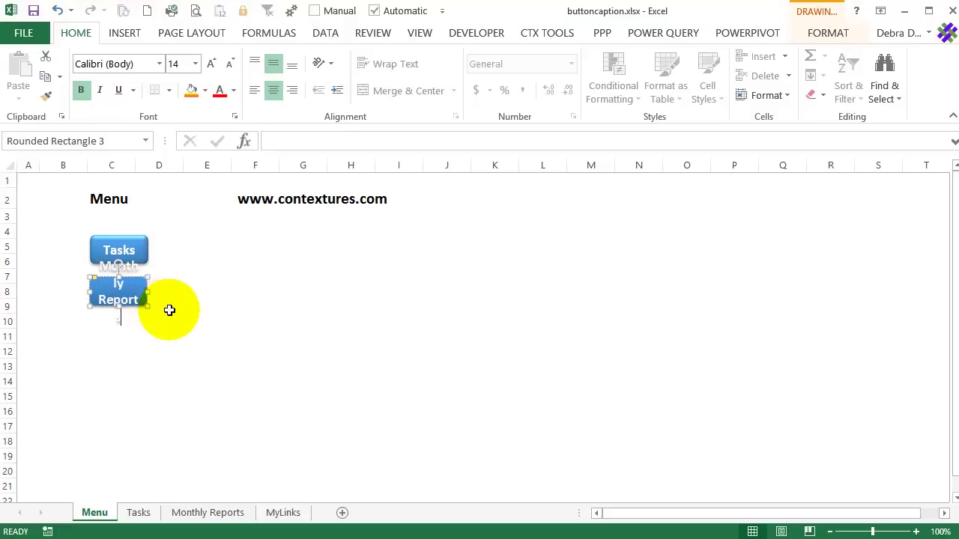
drag(150, 292, 191, 298)
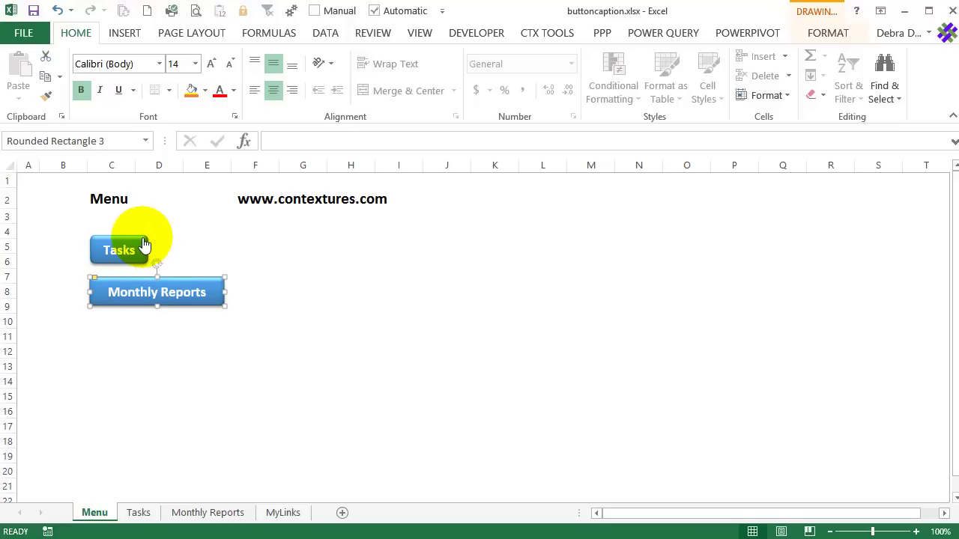
key(Escape)
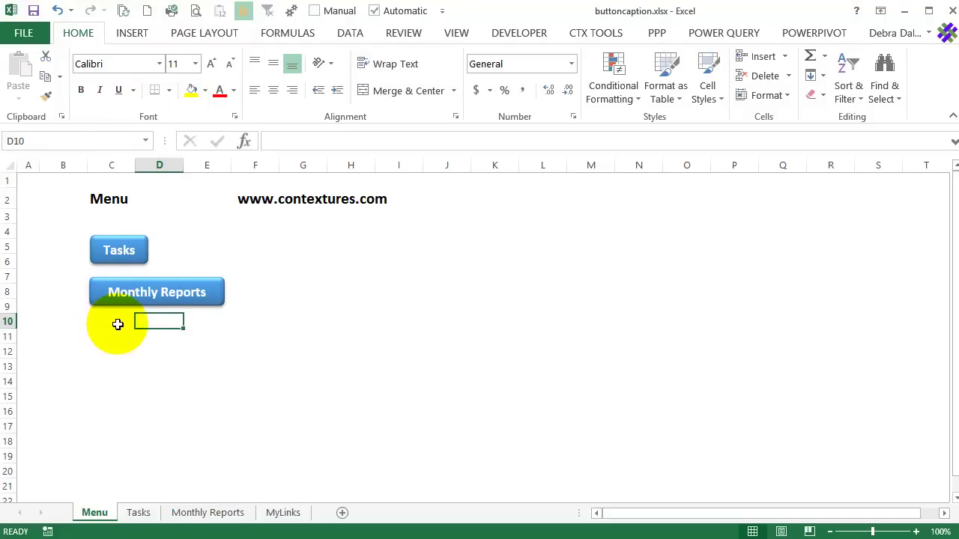
Remove the Tasks and Monthly Reports buttons from the Menu sheet.
key(ctrl+z)
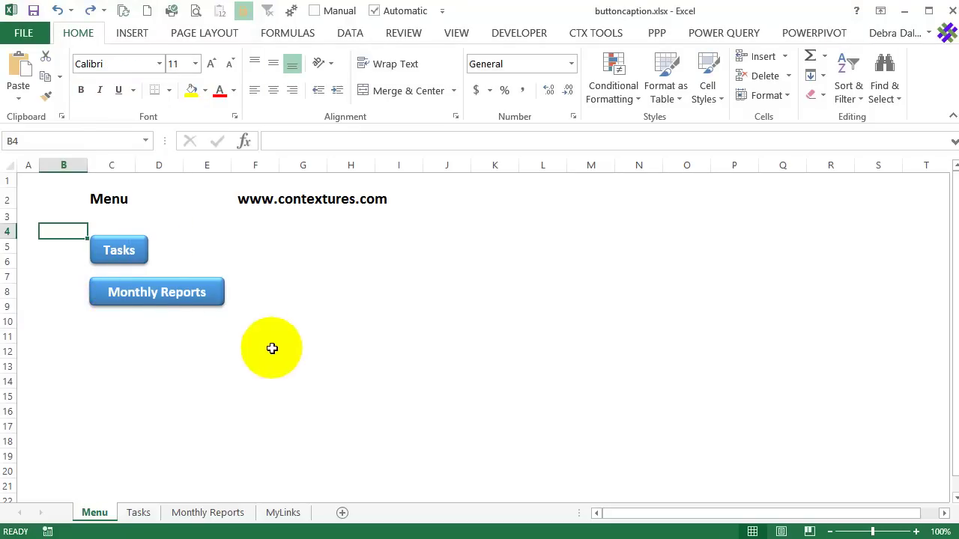
right_click(134, 246)
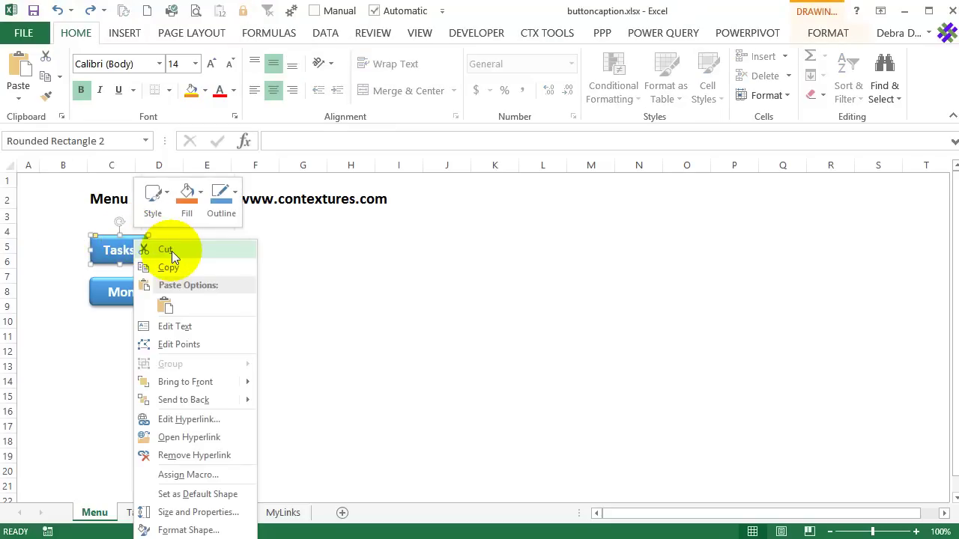
click(168, 251)
right_click(174, 289)
click(213, 287)
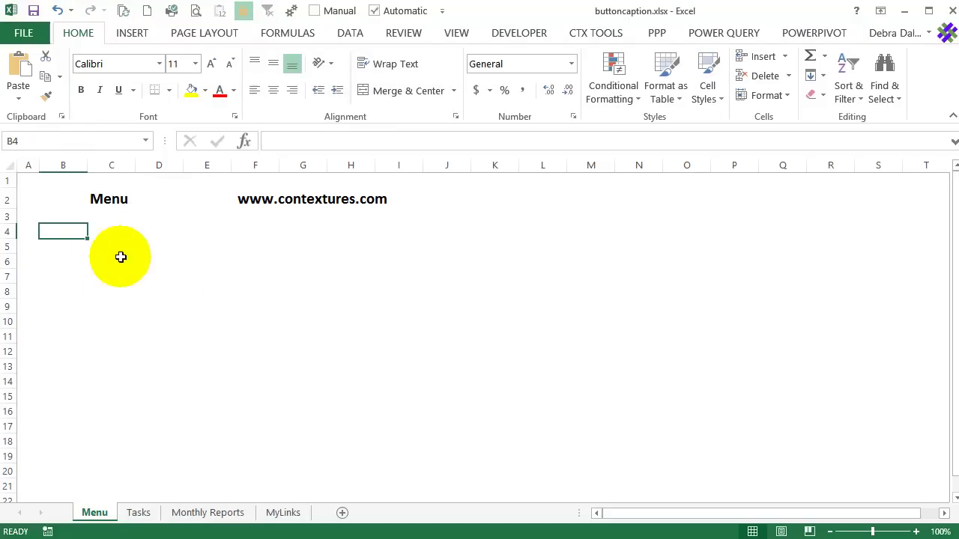
Draw a small rounded rectangle about 0.25" high and 0.48" wide at cell C4 and enter Tasks as its text.
click(113, 235)
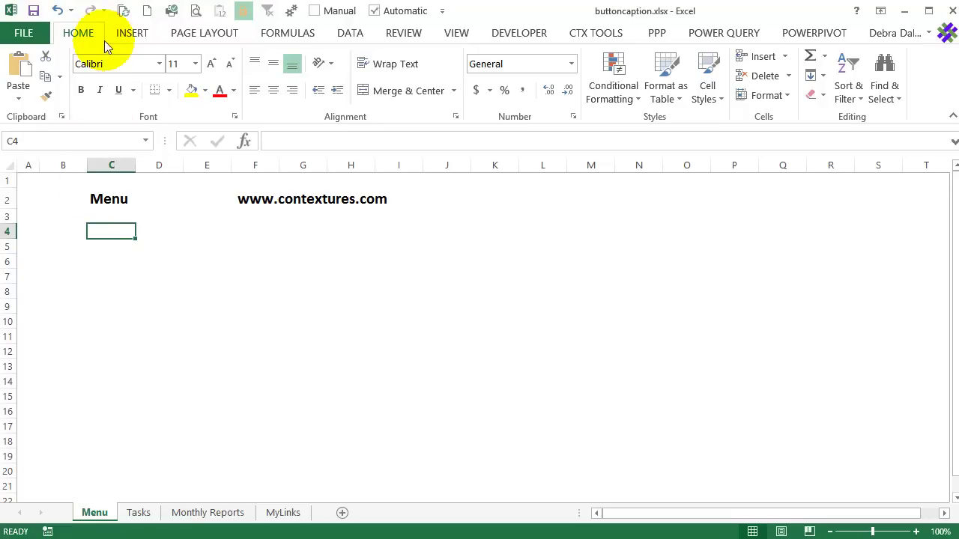
click(129, 34)
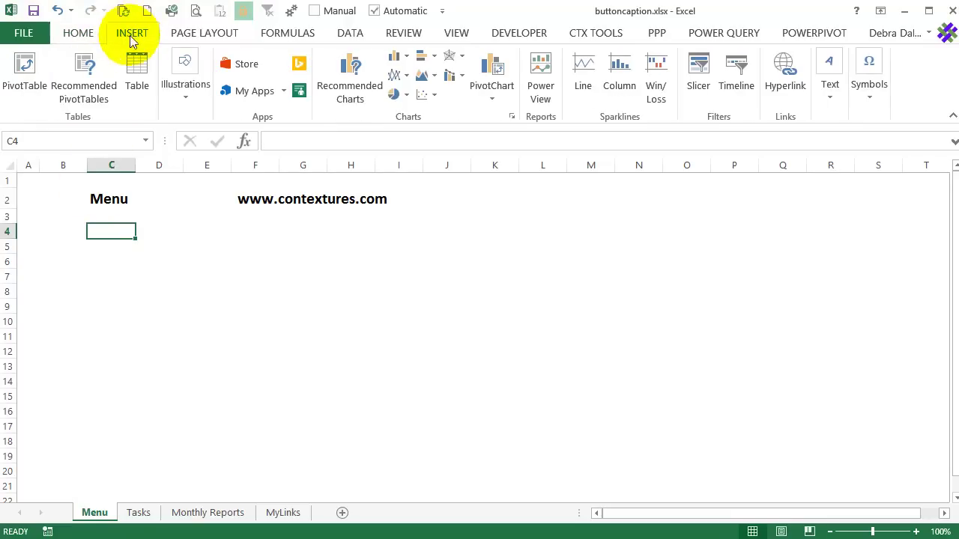
click(186, 98)
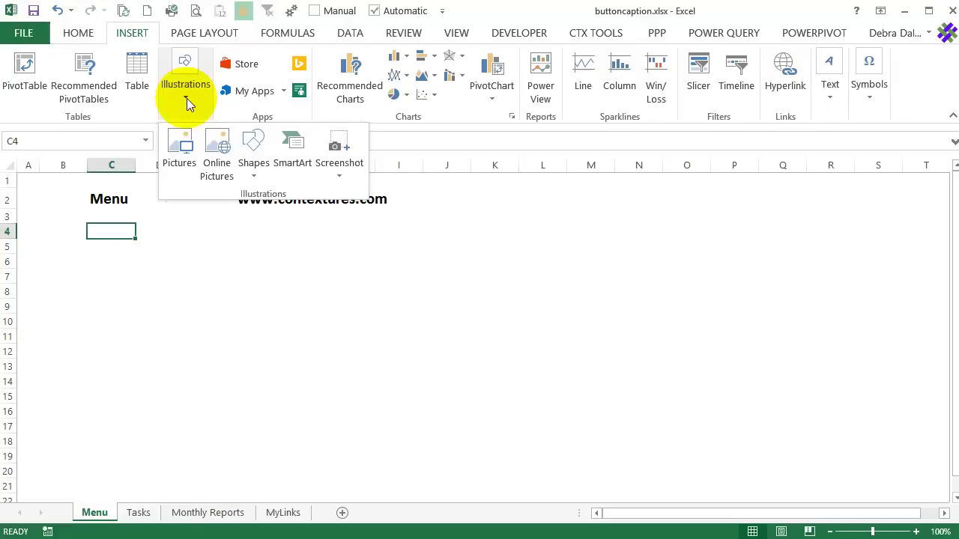
click(253, 176)
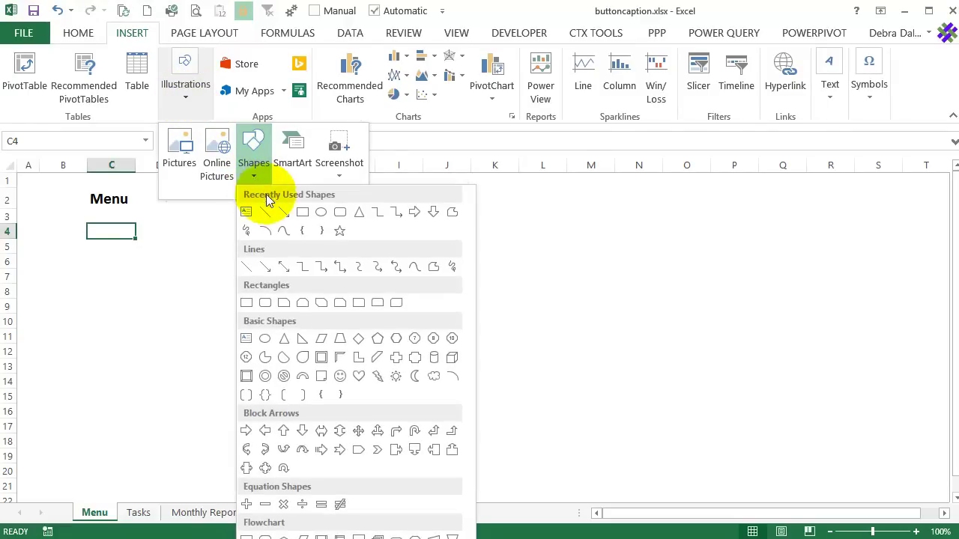
click(341, 215)
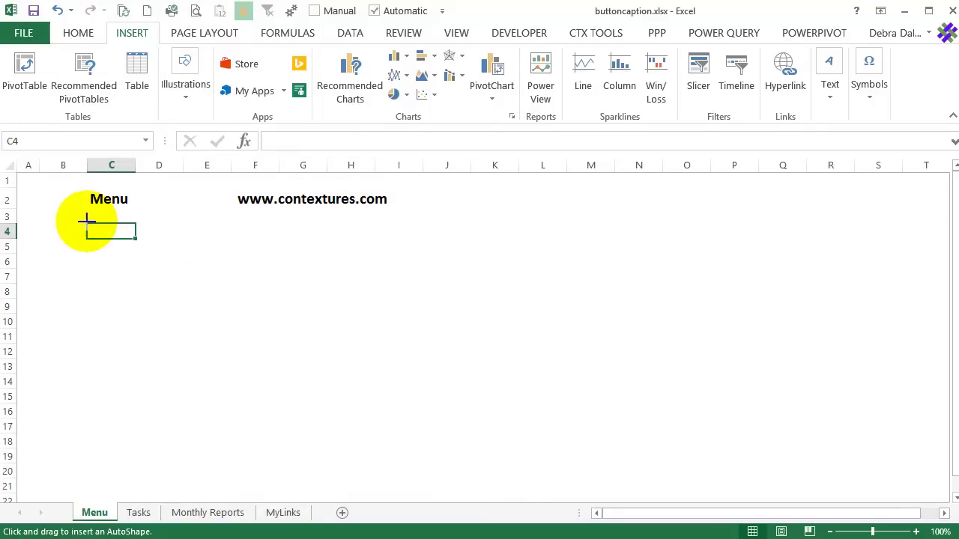
mouse_move(87, 220)
mouse_down()
mouse_move(126, 231)
mouse_move(122, 240)
mouse_up()
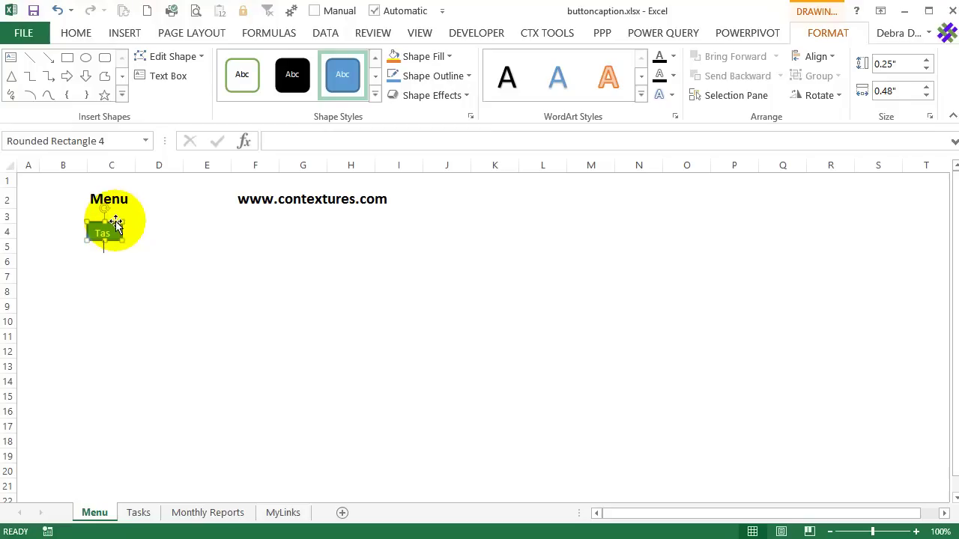
text(Tas)
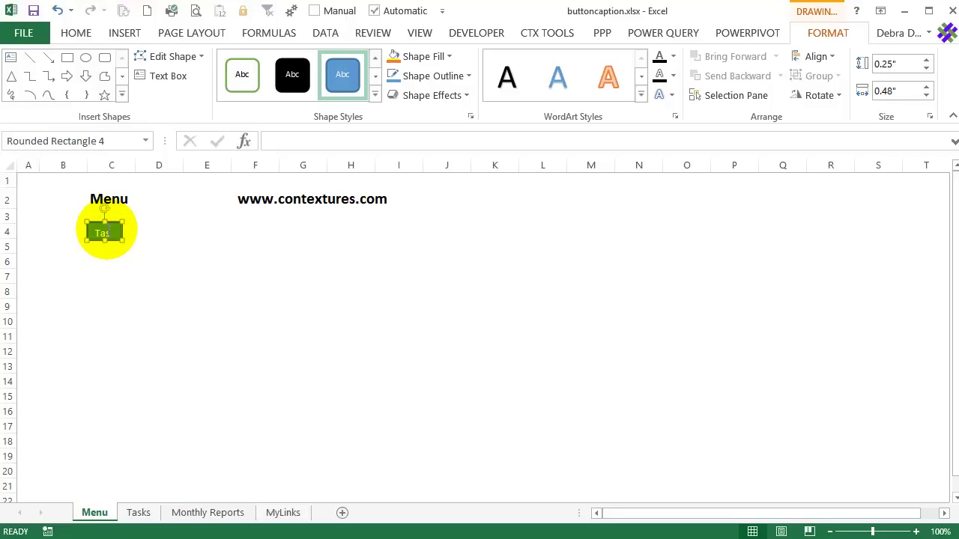
Set the rounded rectangle's text box to allow text to overflow the shape and turn off wrapping text in the shape.
right_click(114, 238)
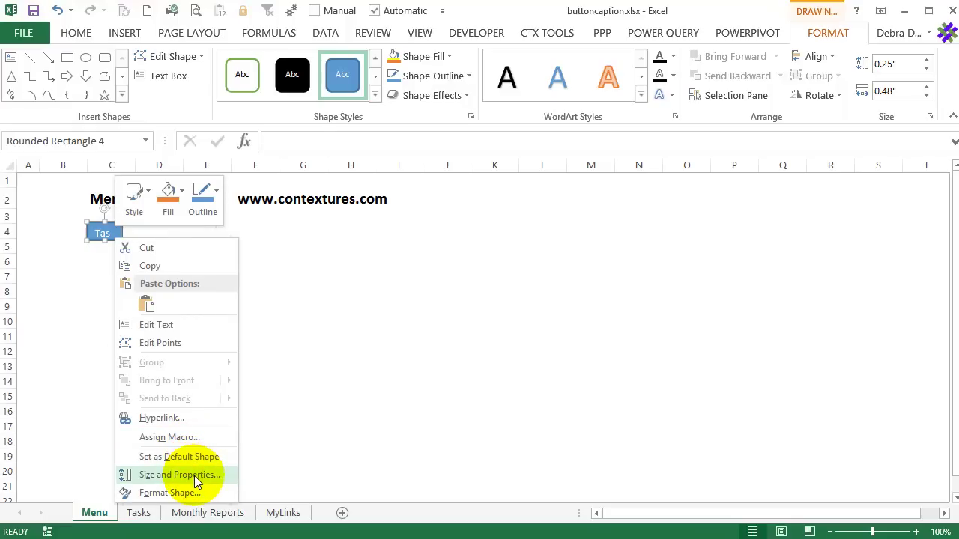
click(194, 476)
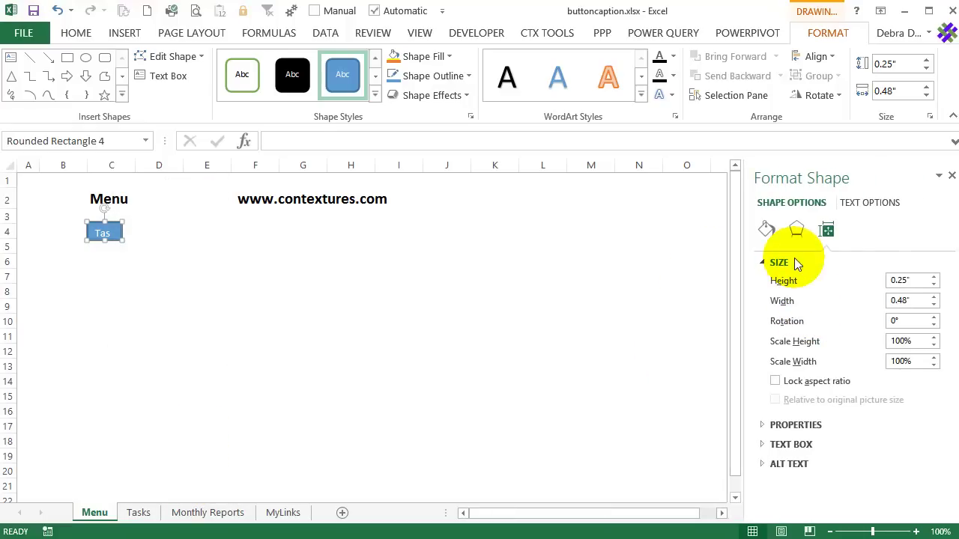
click(779, 447)
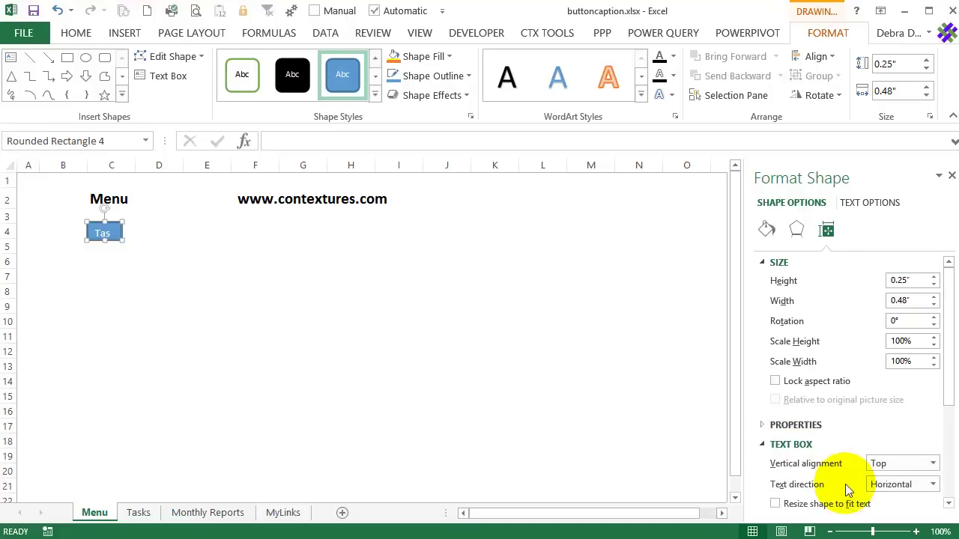
scroll(845, 484, down, 3)
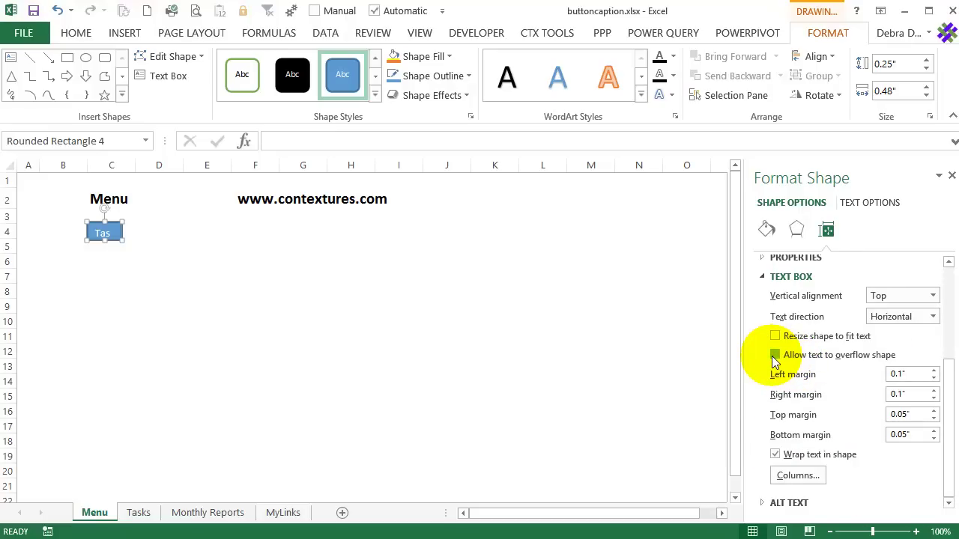
click(774, 357)
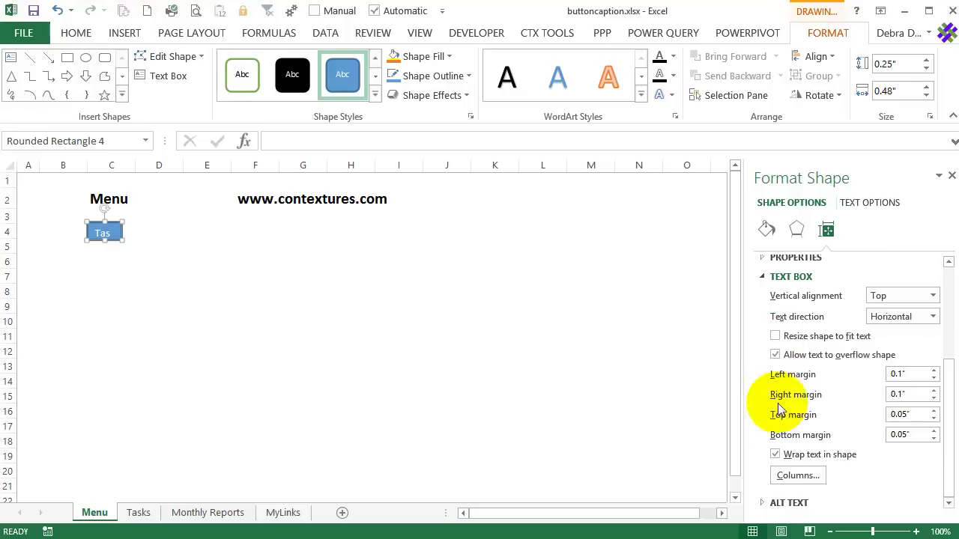
click(776, 456)
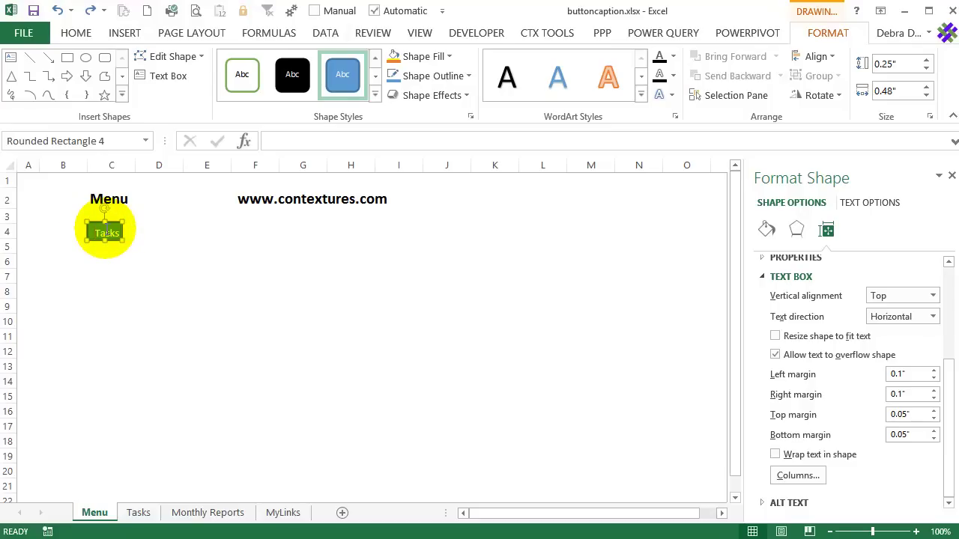
Shift the Tasks caption outside the rounded rectangle, just past its right edge, and set the font colour to Automatic.
key(ctrl+r)
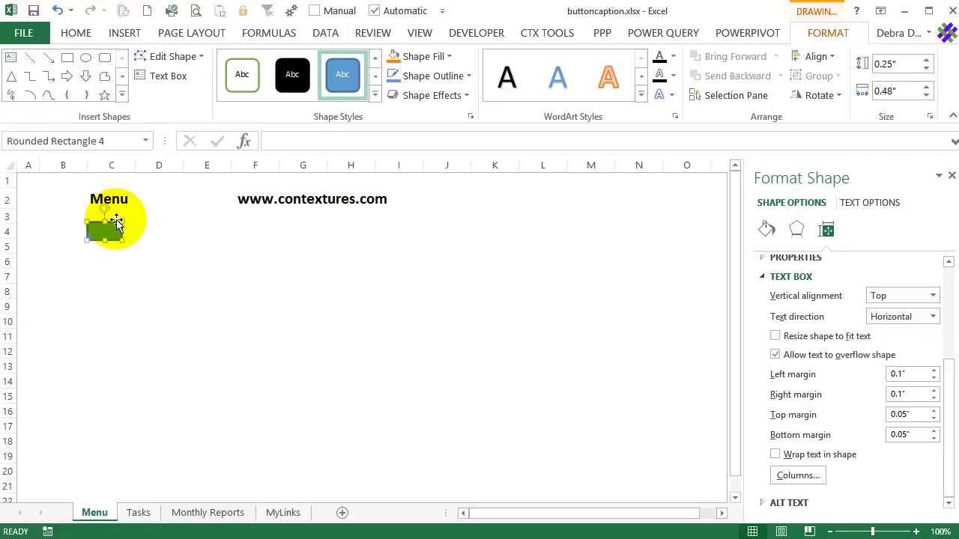
click(74, 33)
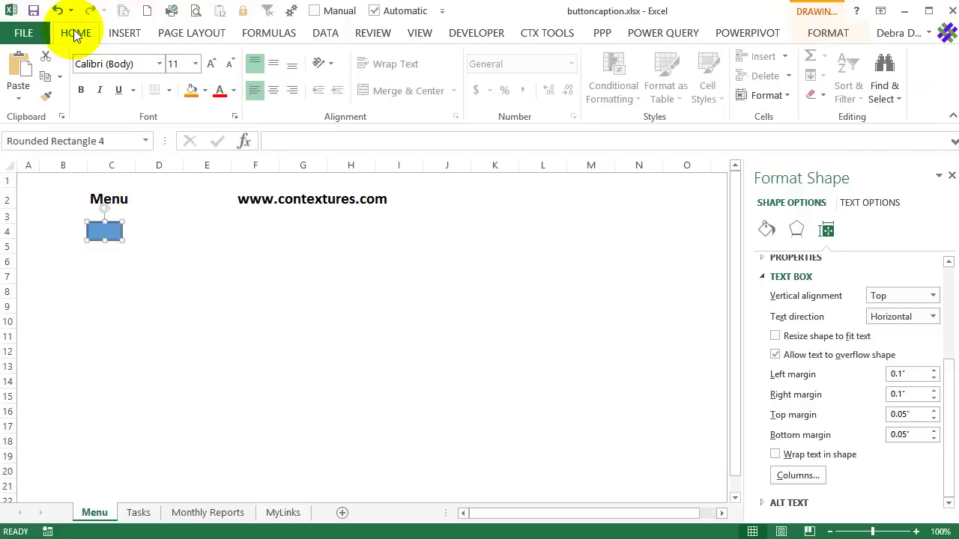
click(234, 90)
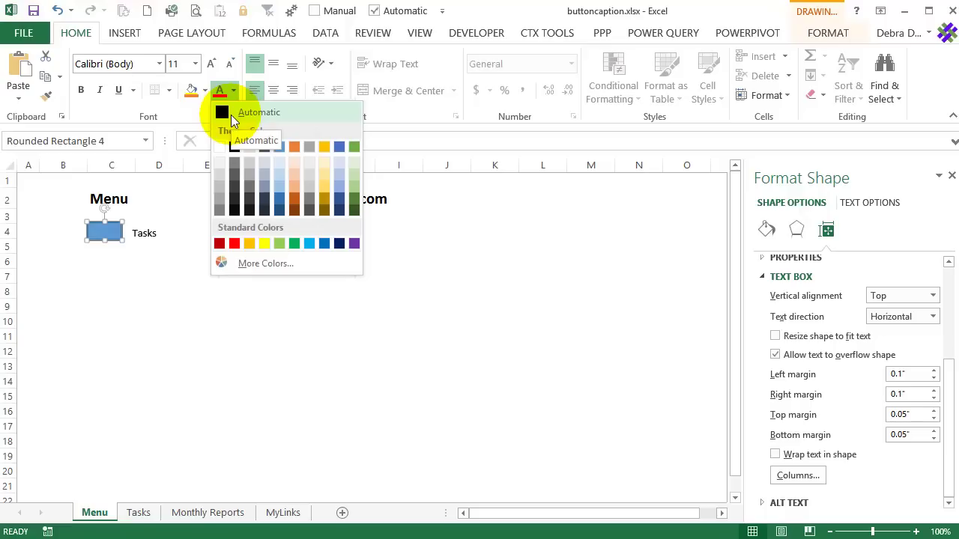
click(230, 115)
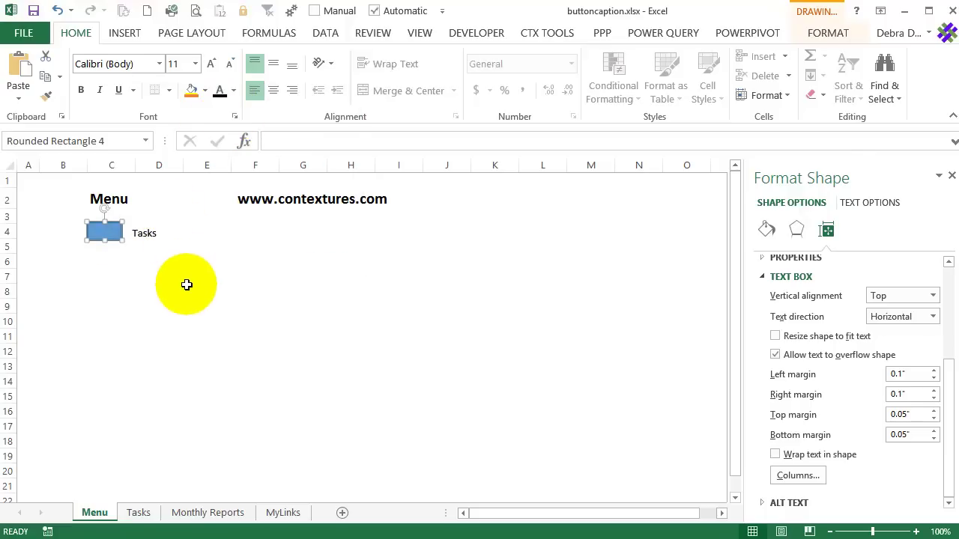
Set the Tasks caption's font size to 12 and align it vertically to the middle of the shape.
click(196, 65)
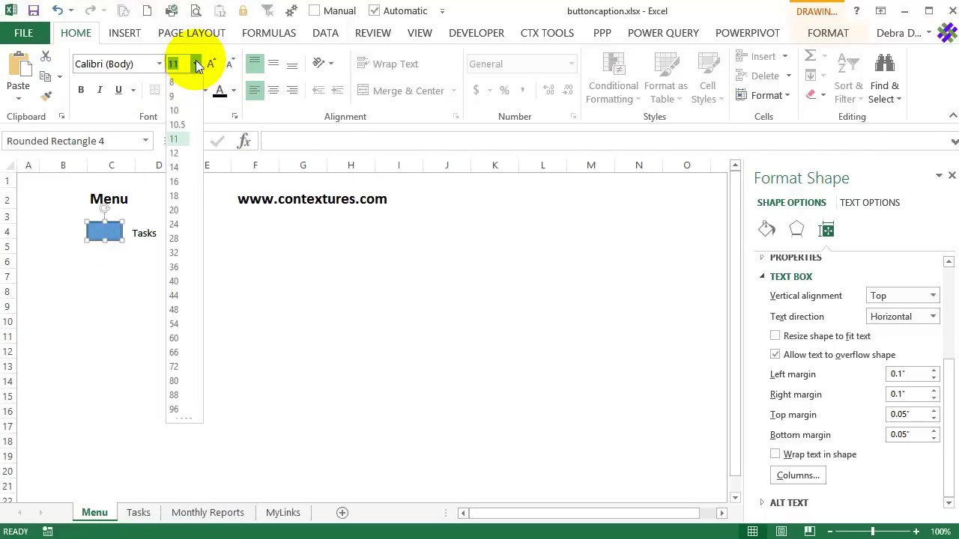
click(178, 153)
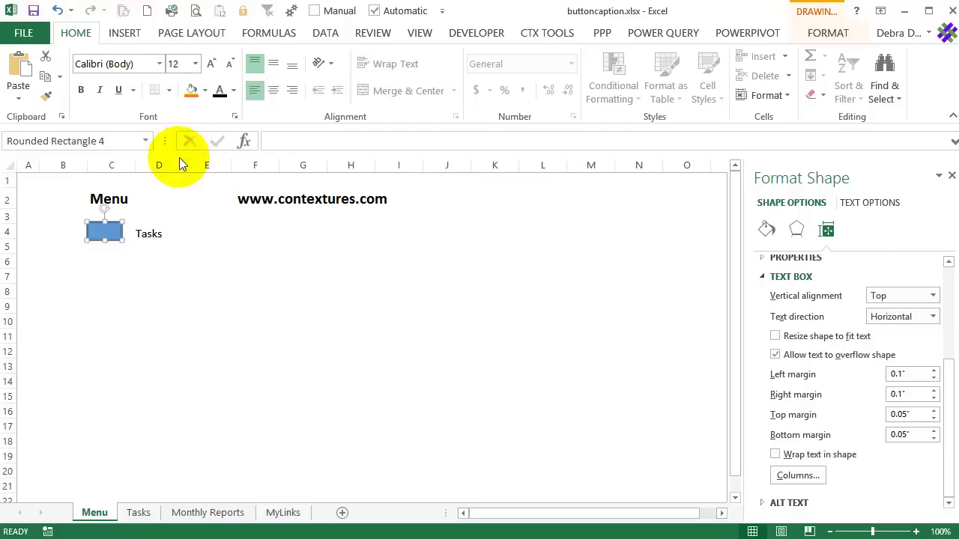
click(276, 66)
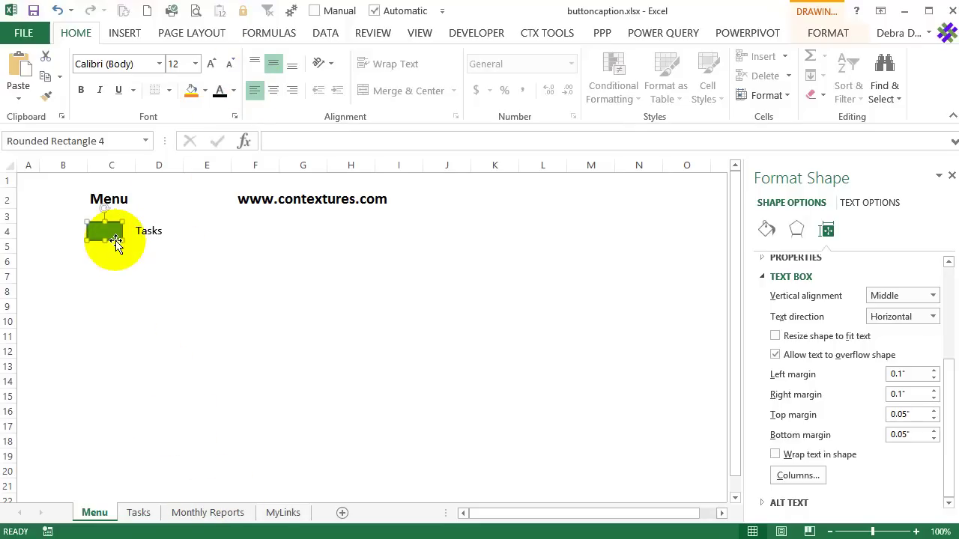
Duplicate the rounded rectangle with its Tasks caption and place the copy below it around row 6.
right_click(115, 239)
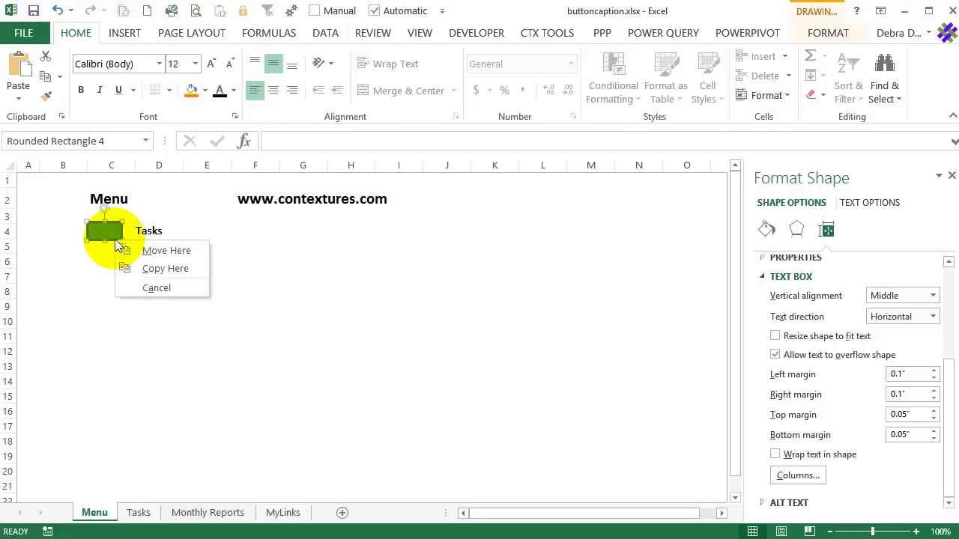
click(158, 269)
drag(125, 250, 109, 269)
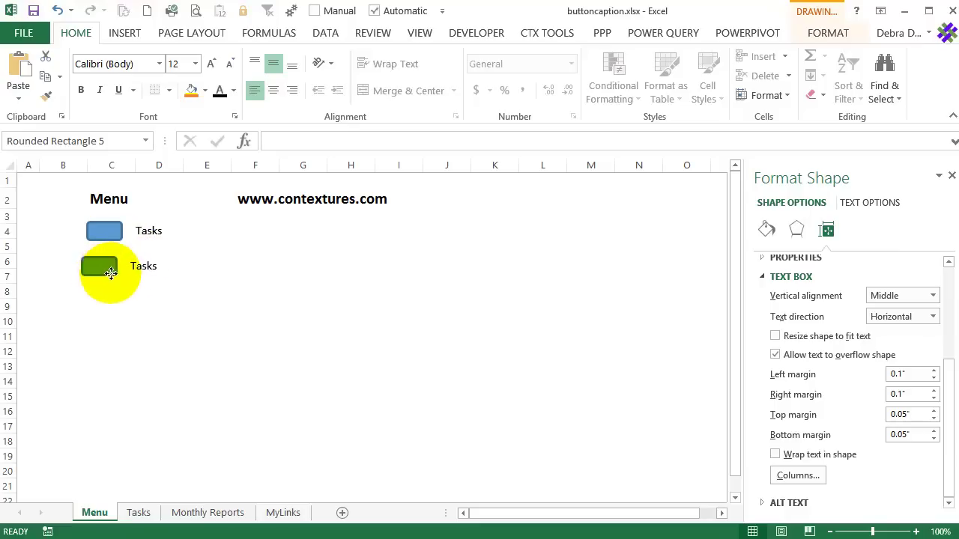
Change the lower shape's caption to Monthly Reports and line the shape up with the one above.
double_click(144, 264)
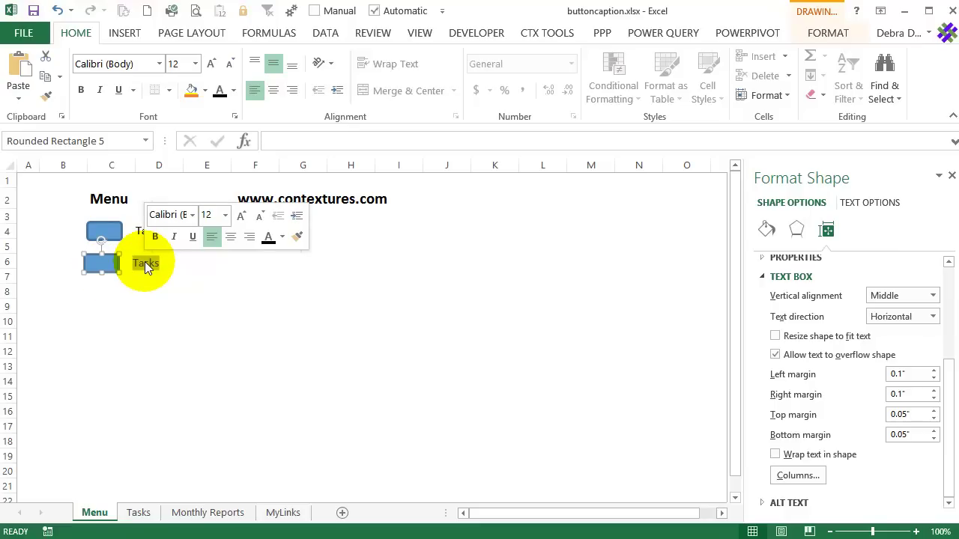
drag(145, 261, 136, 263)
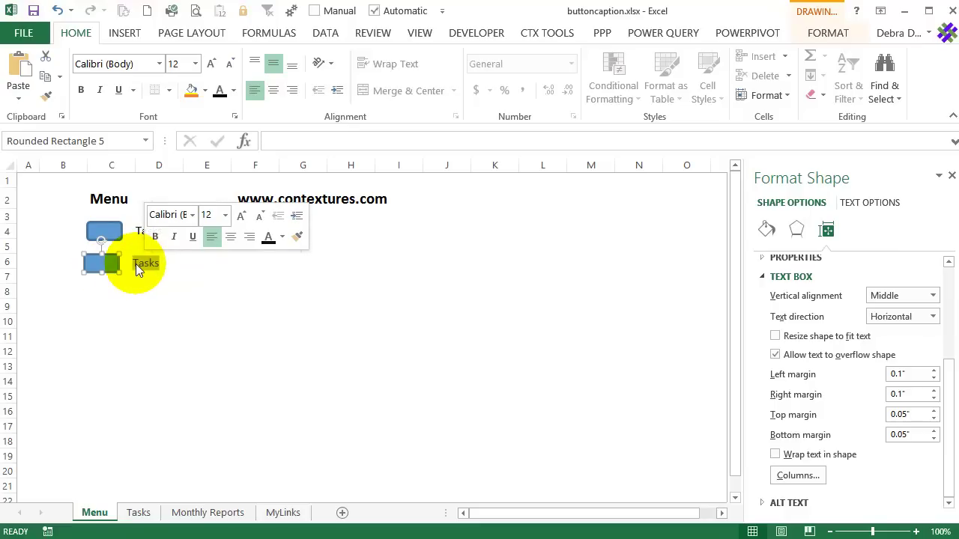
text(Monthly Reports)
click(139, 292)
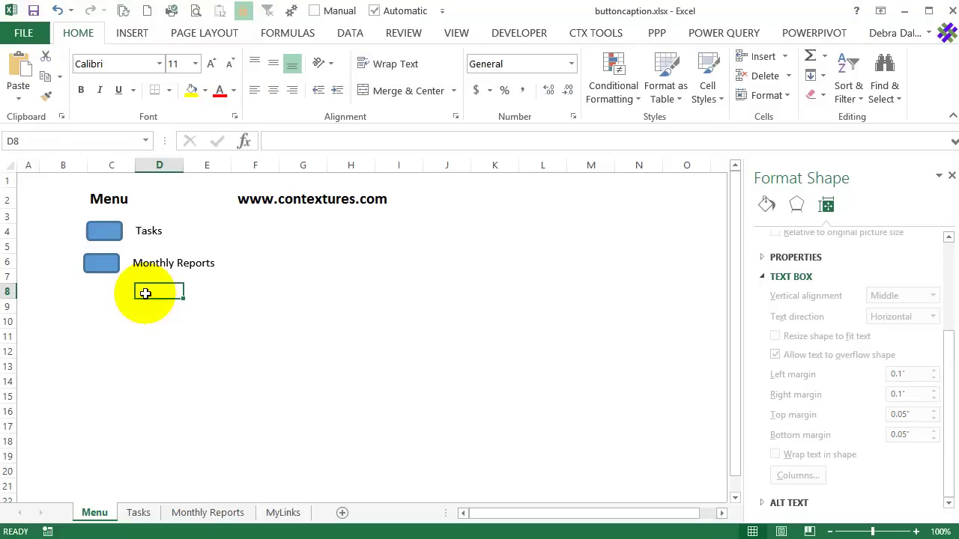
click(111, 267)
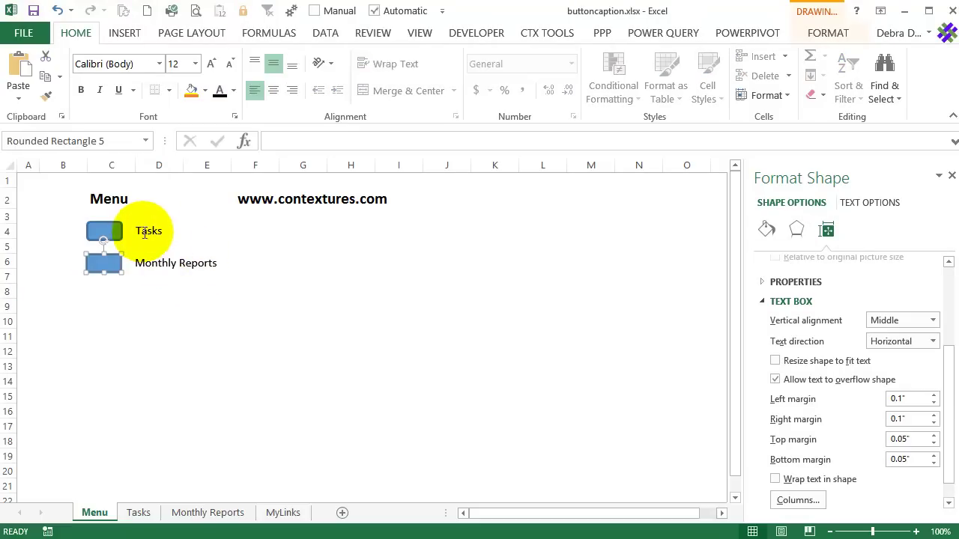
Add a hyperlink from the rounded rectangle beside the Tasks caption to cell A1 on the Tasks sheet.
click(157, 291)
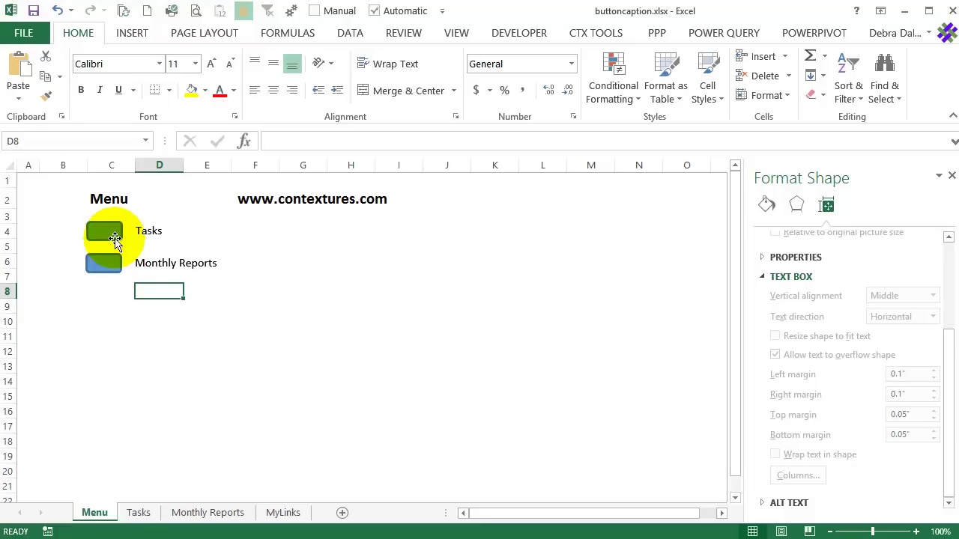
right_click(114, 238)
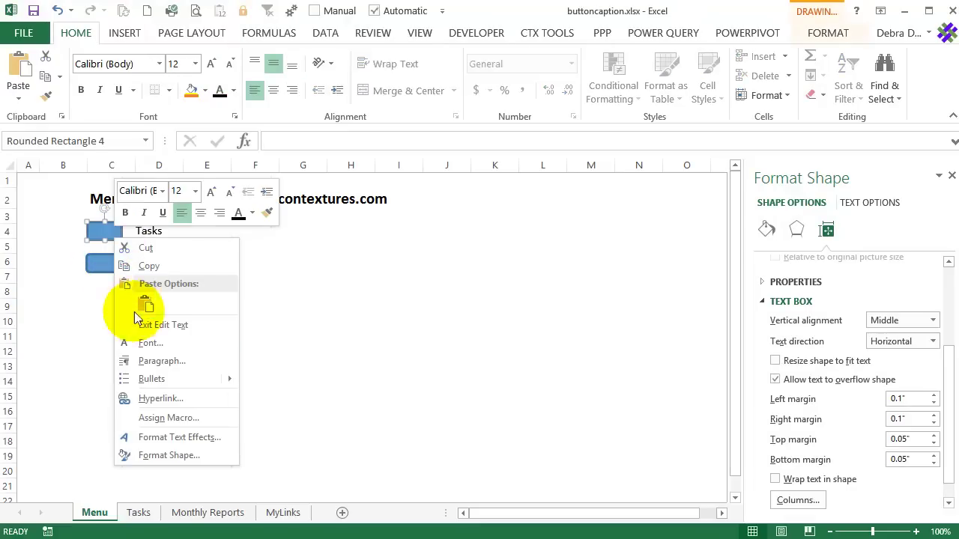
click(158, 397)
drag(131, 270, 389, 167)
click(289, 283)
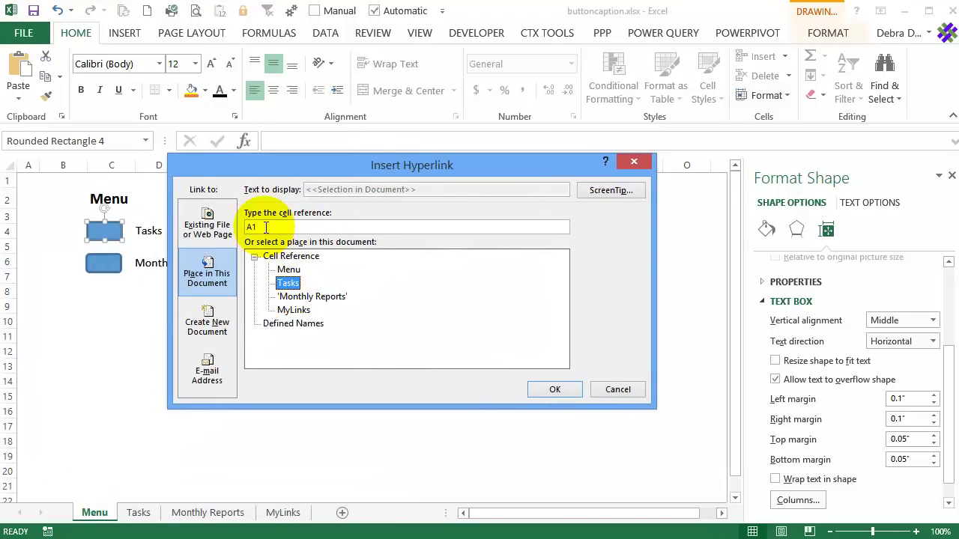
click(554, 389)
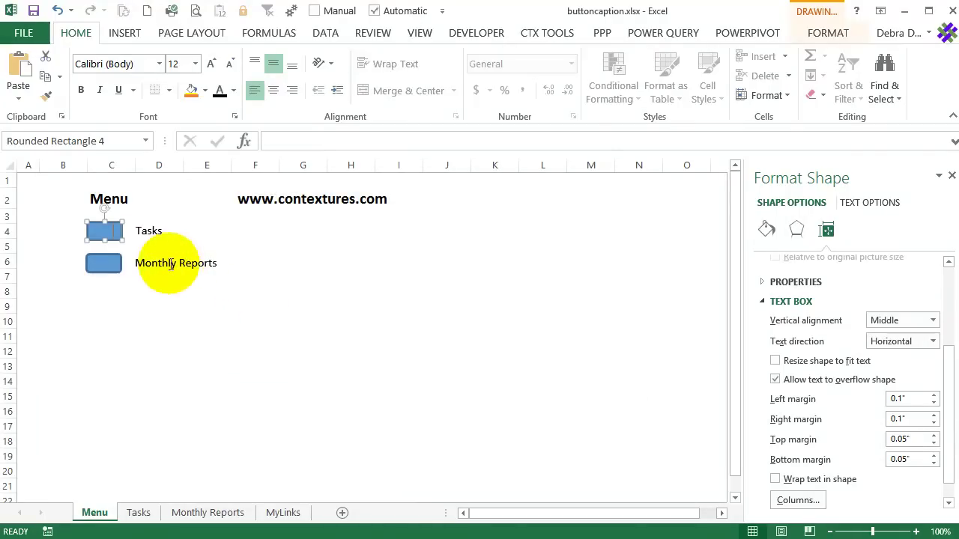
Add a hyperlink from the lower shape, captioned Monthly Reports, to cell A1 on the Monthly Reports sheet.
click(107, 262)
right_click(105, 262)
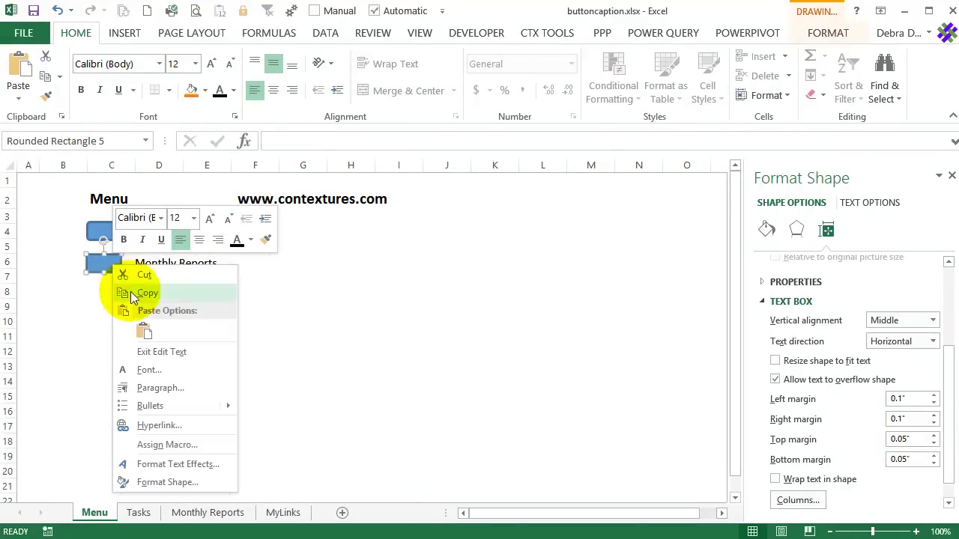
click(146, 421)
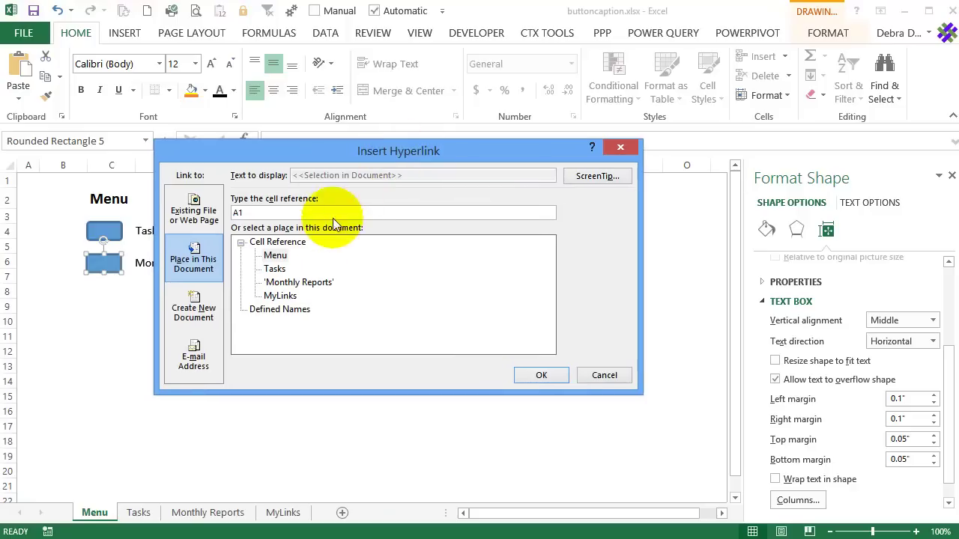
click(314, 282)
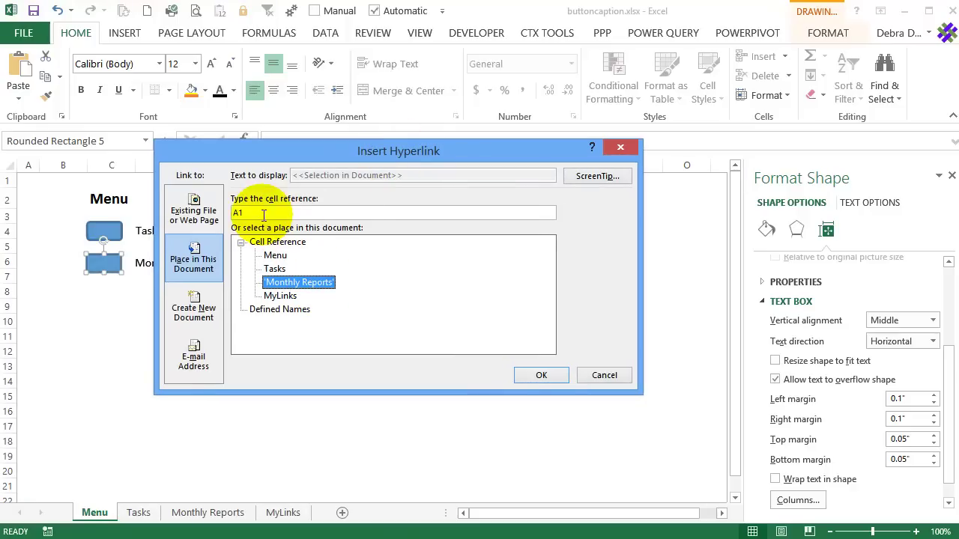
click(537, 376)
click(264, 375)
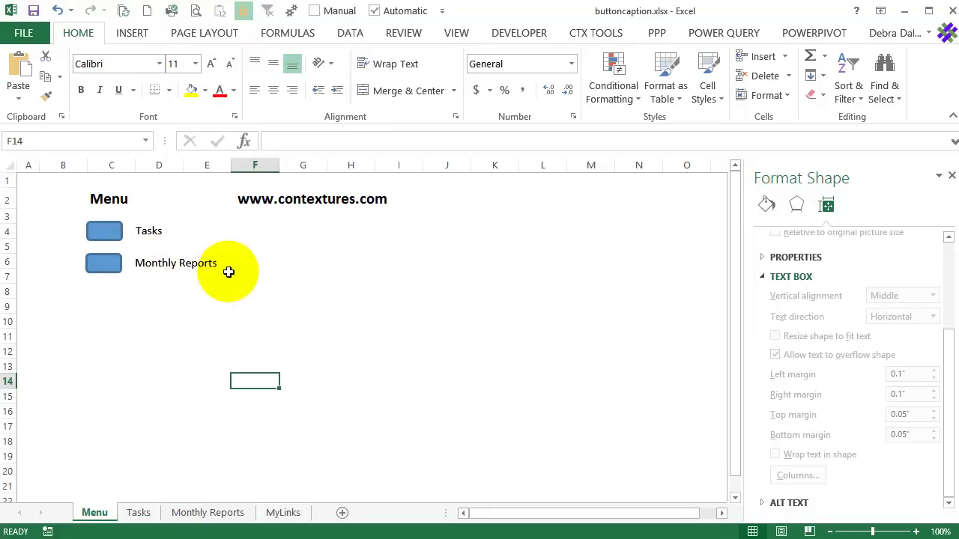
Test the hyperlink on the Monthly Reports shape.
click(104, 265)
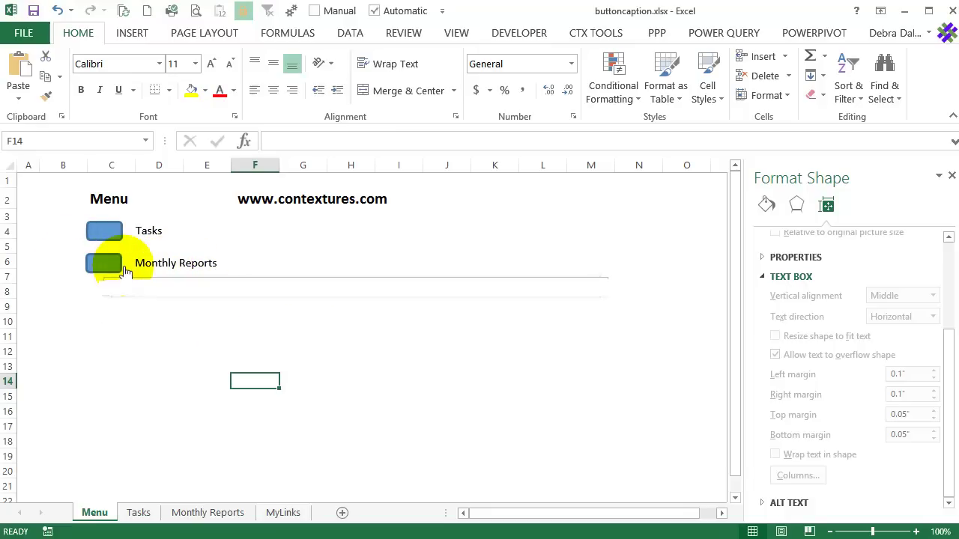